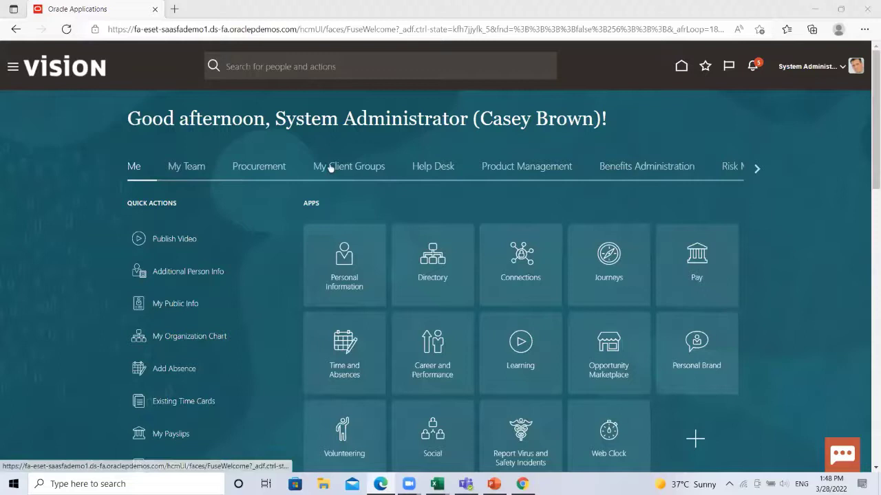
Open the Submit a Flow task from the client groups' Payroll work area.
left_click(330, 167)
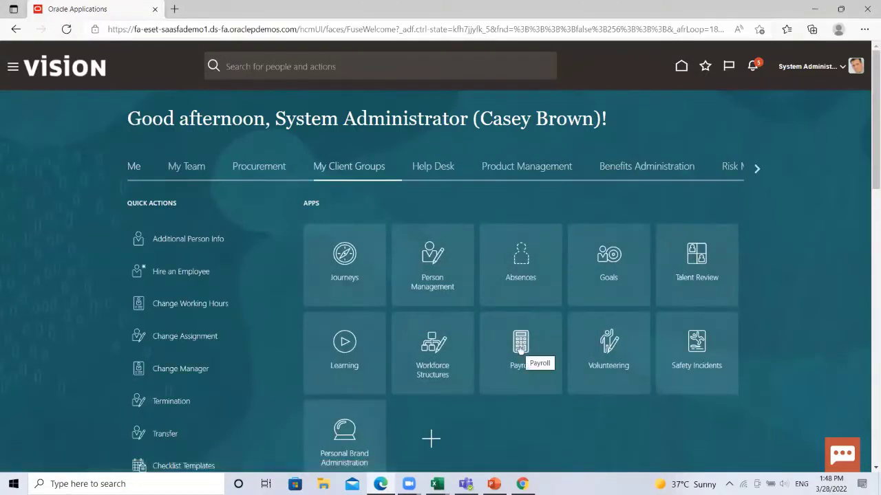
left_click(520, 344)
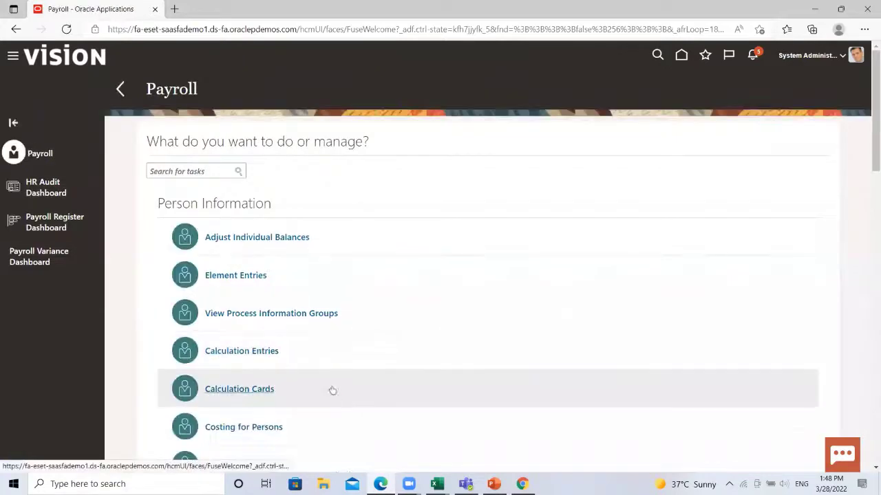
scroll(332, 399, "down", 1)
scroll(332, 404, "down", 6)
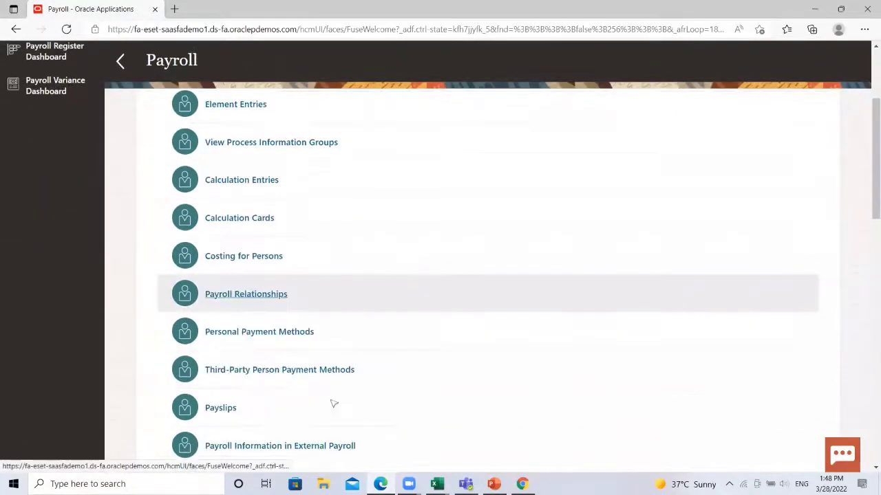
scroll(333, 403, "down", 1)
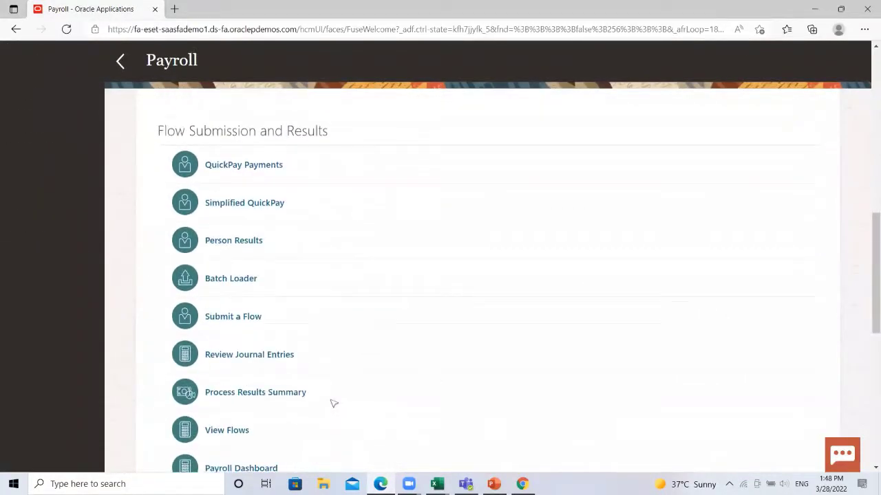
scroll(333, 403, "down", 1)
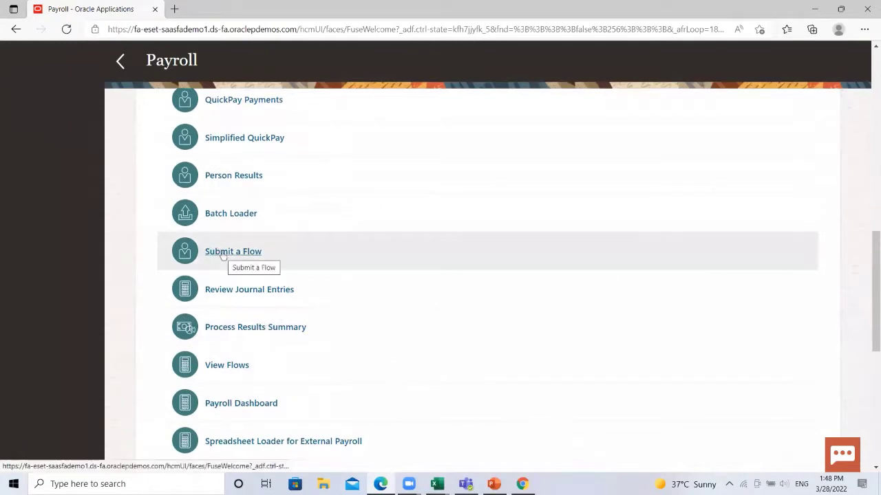
left_click(223, 254)
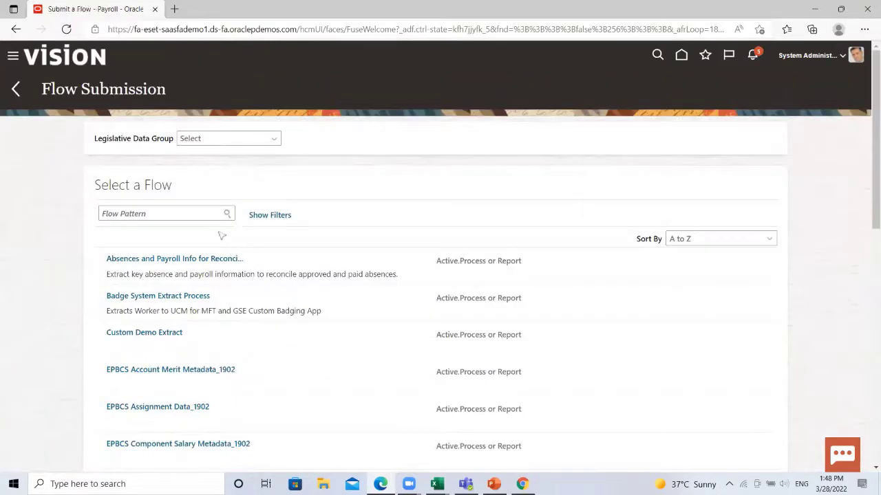
Set the flow submission's legislative data group to US Legislative Data Group.
left_click(216, 138)
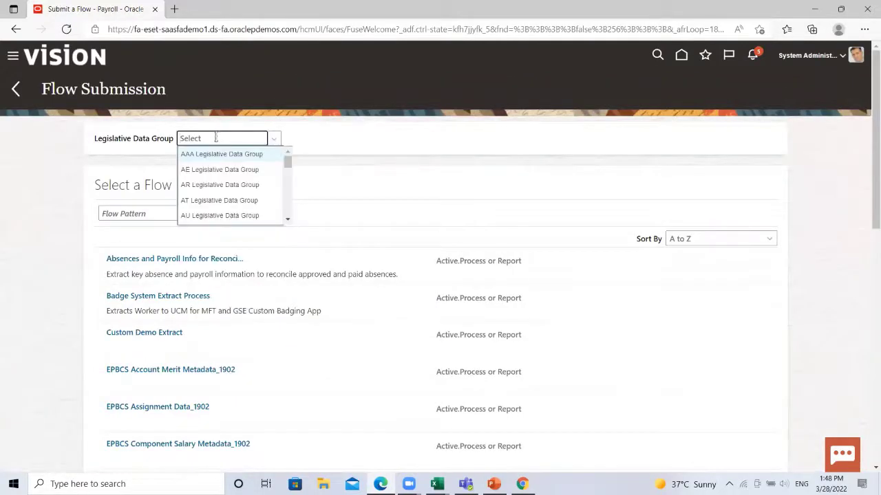
type("us")
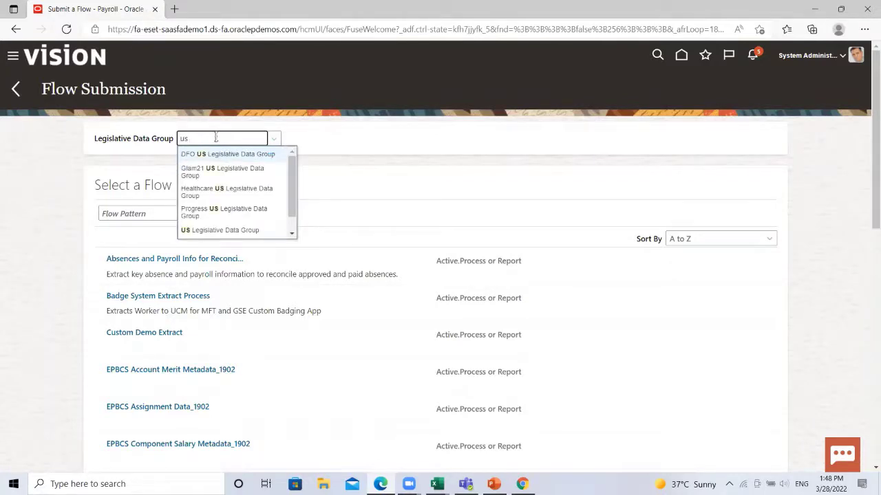
left_click(235, 231)
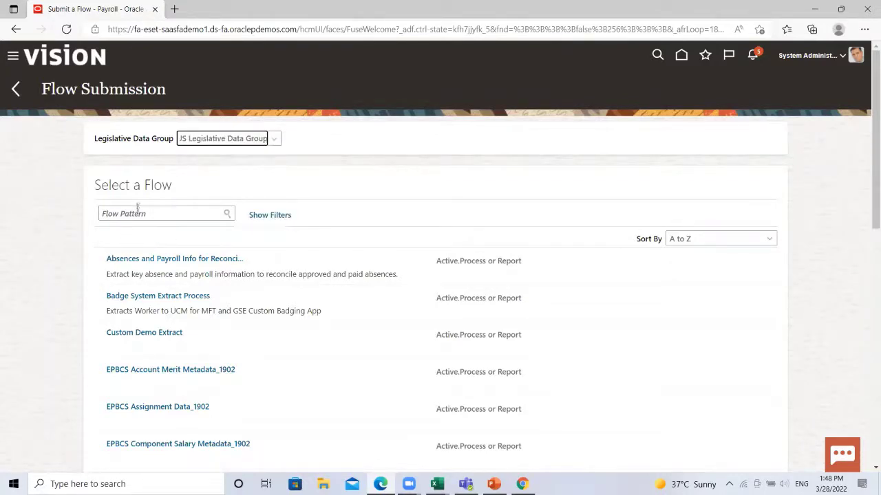
Search the flow patterns for "calculate prepayments" and open the Calculate Prepayments flow.
left_click(153, 213)
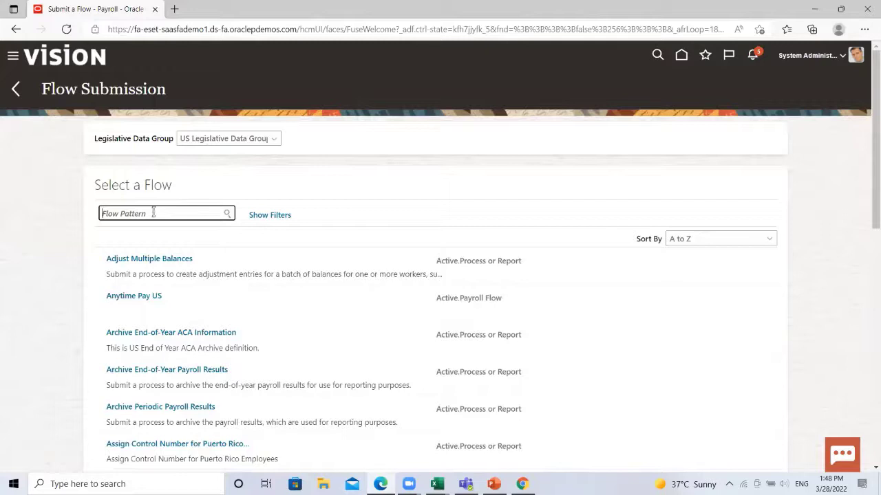
type("prepayemts")
key("Return")
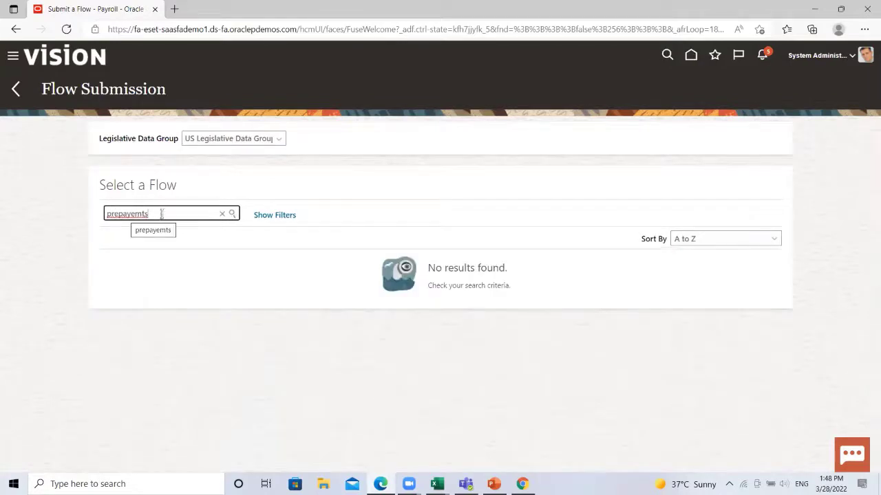
left_click(105, 214)
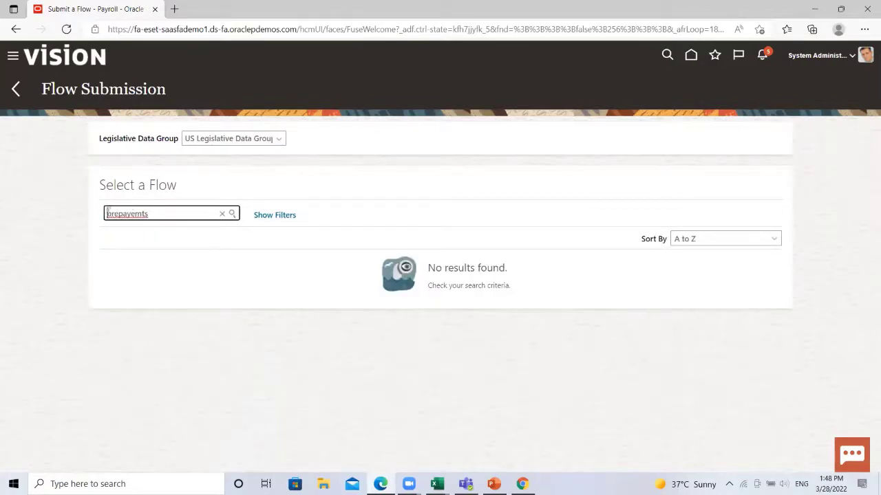
type("calculate")
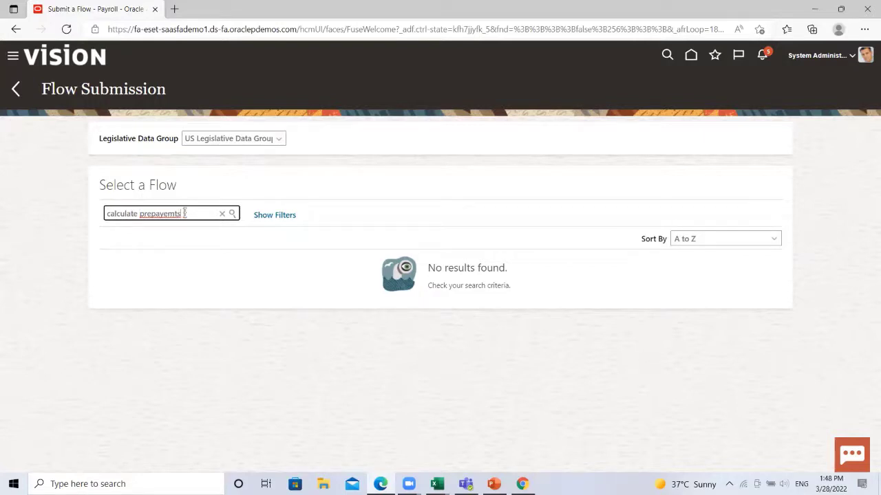
key("BackSpace")
key("BackSpace")
key("BackSpace")
key("BackSpace")
type("ment")
key("Return")
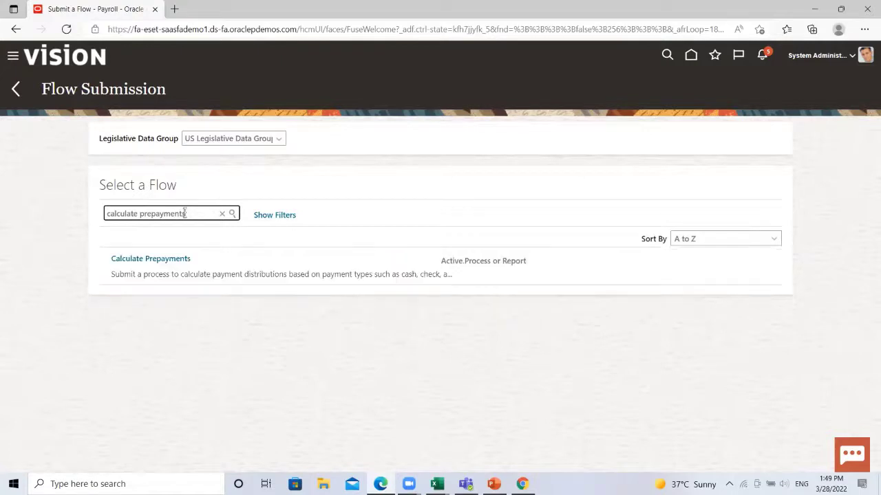
left_click(150, 259)
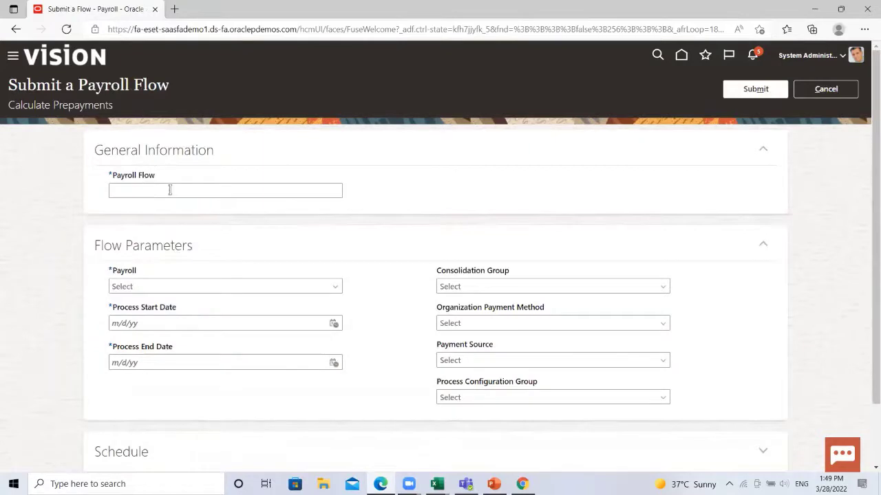
Name the payroll flow "28 March 2022" and set its payroll to Monthly.
left_click(169, 190)
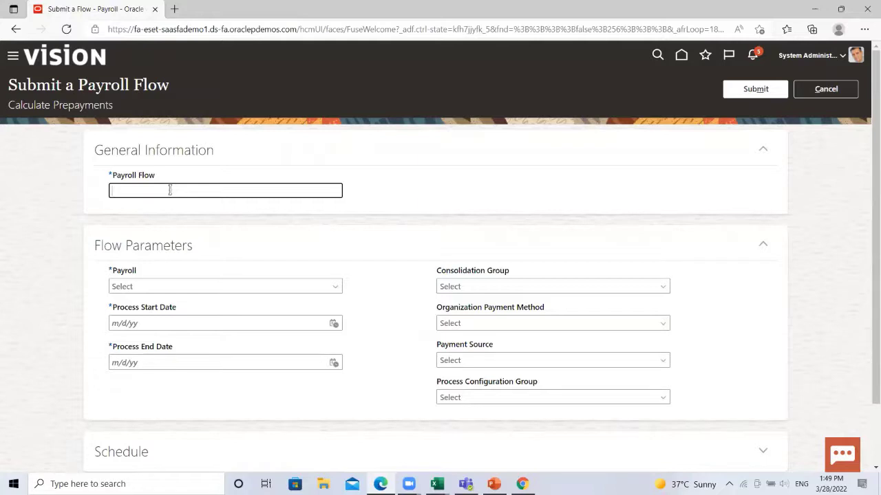
type("28 March 2022")
left_click(337, 290)
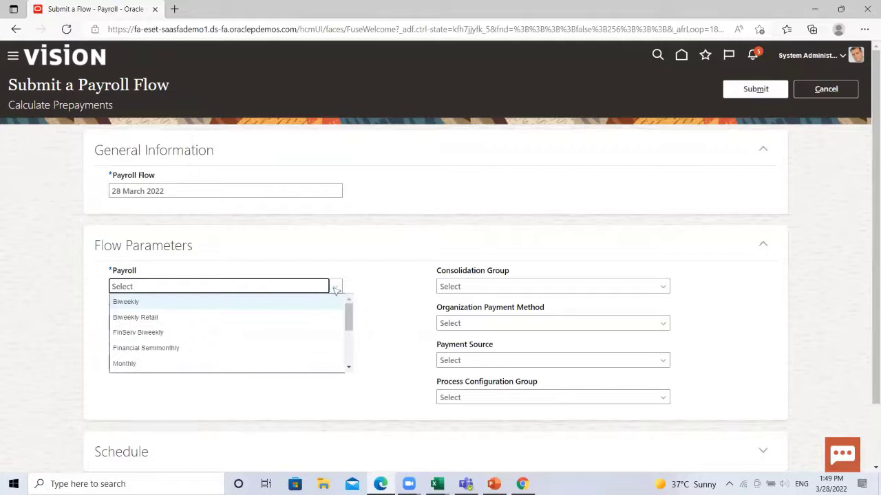
left_click(202, 363)
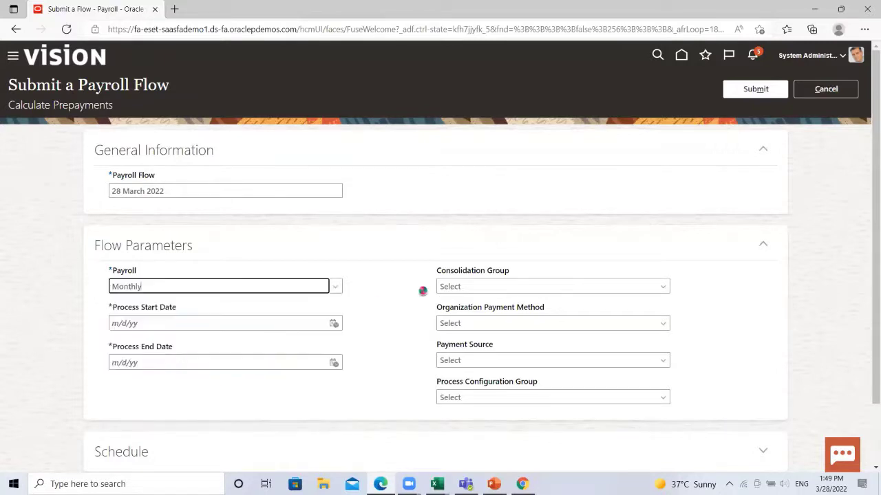
Set the process start date to 3/1/22 and end date to 3/31/22, and submit the flow.
left_click(335, 324)
left_click(388, 221)
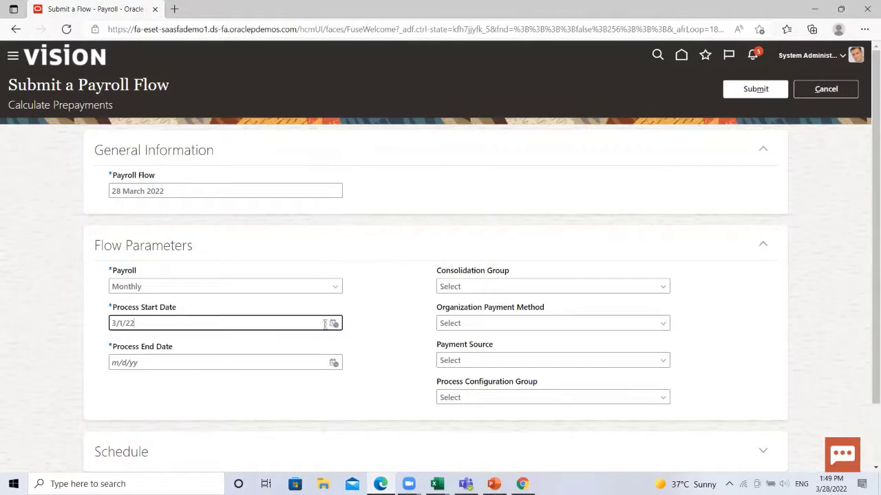
left_click(335, 362)
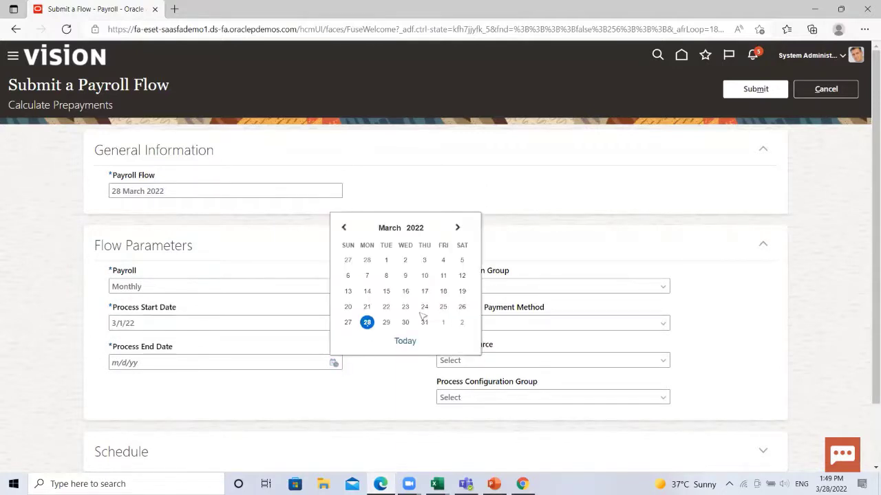
left_click(424, 323)
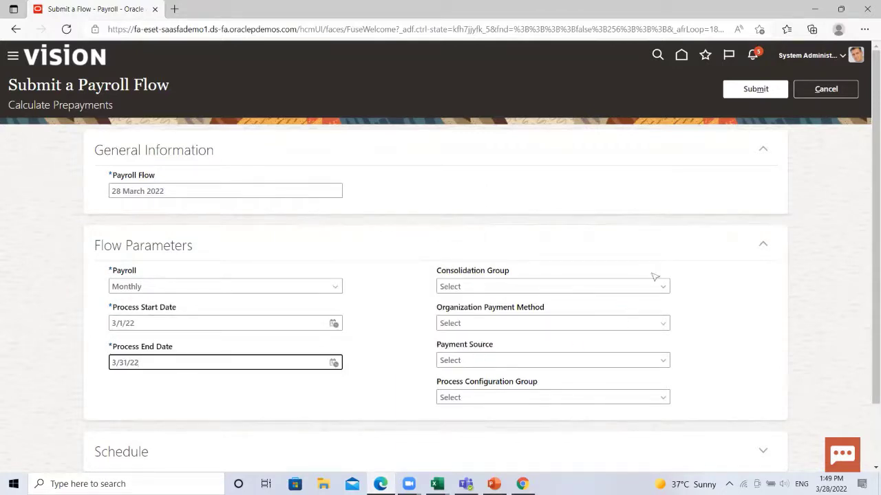
left_click(756, 92)
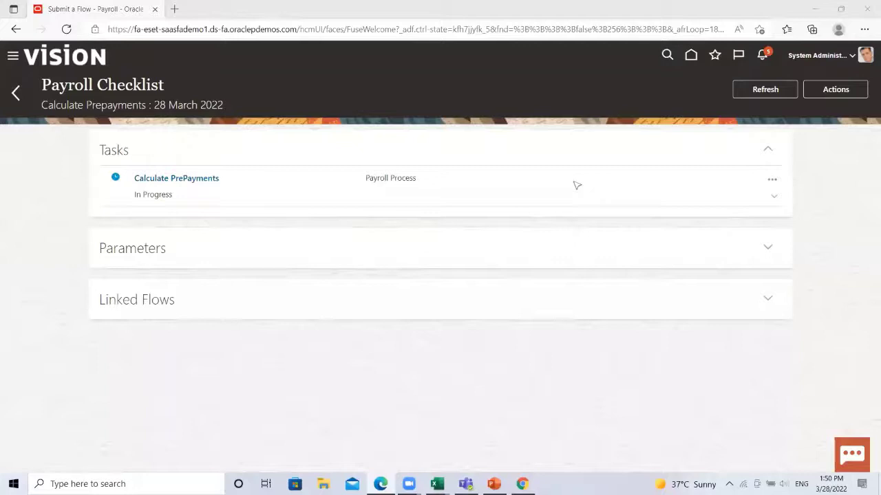
Refresh the payroll checklist repeatedly to check the progress of the Calculate PrePayments task.
left_click(764, 91)
left_click(743, 90)
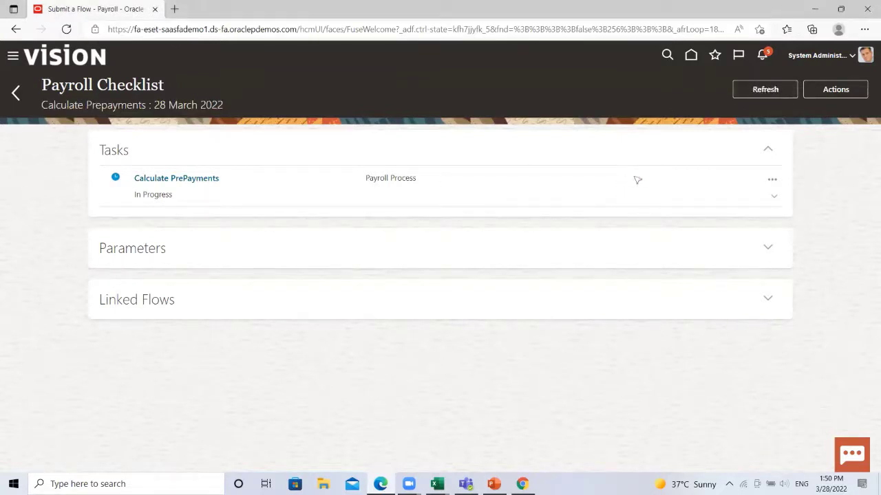
left_click(761, 90)
left_click(765, 90)
Roll back the Calculate PrePayments task in the payroll checklist and accept the warning.
left_click(820, 92)
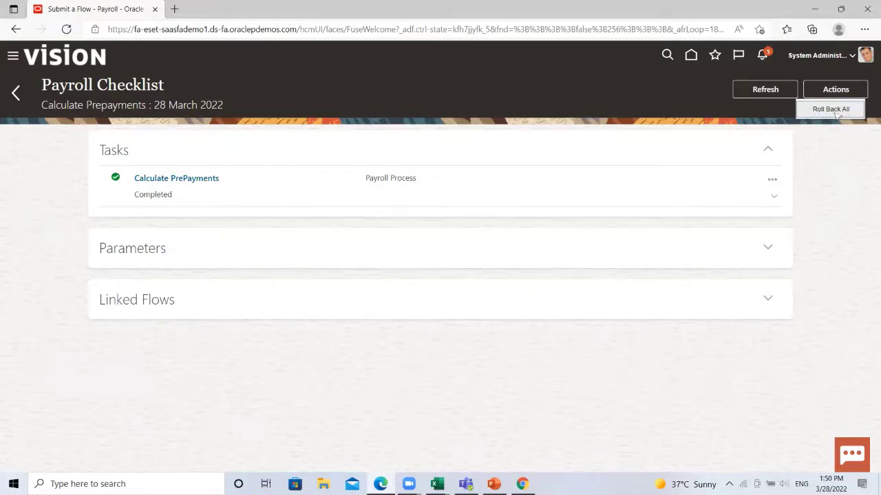
left_click(772, 181)
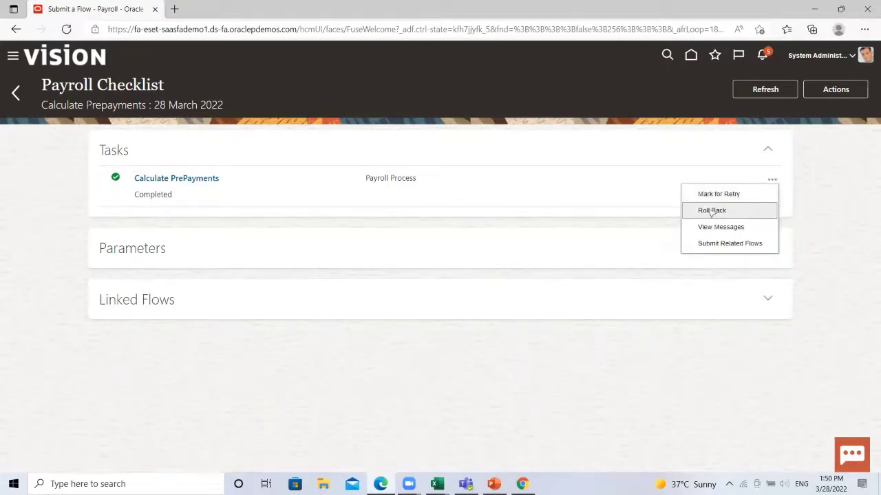
left_click(710, 211)
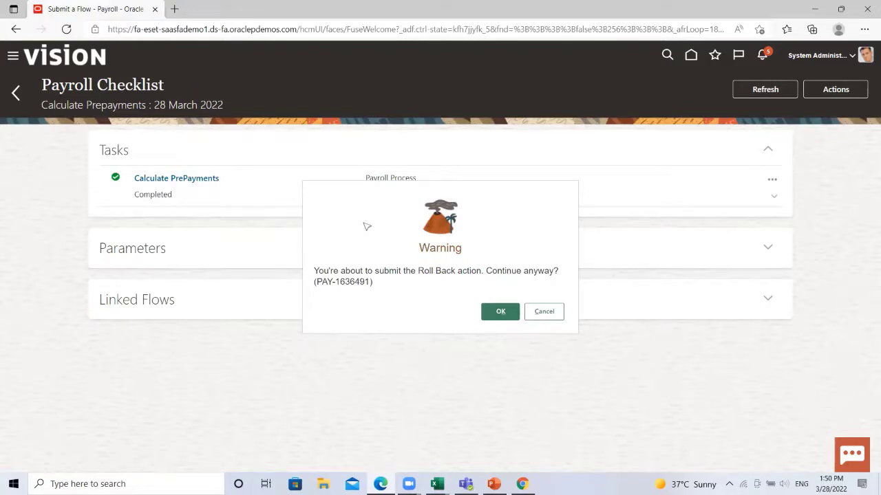
left_click(501, 313)
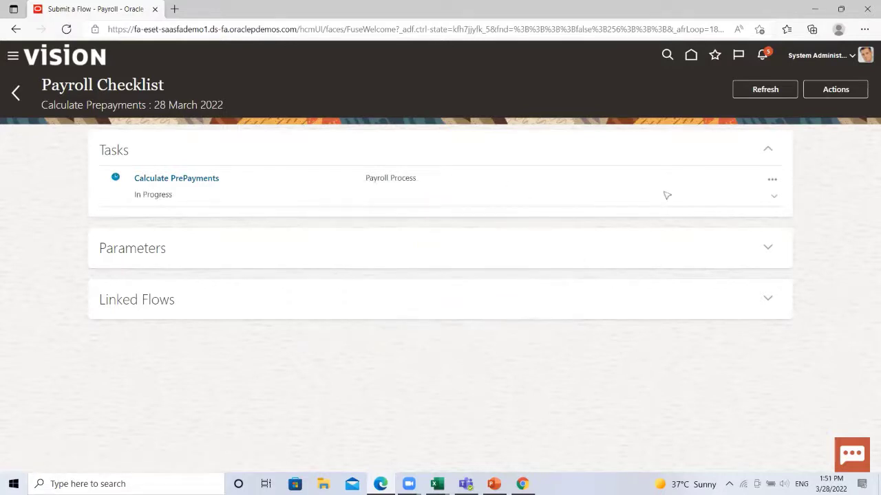
Refresh the payroll checklist and expand the Calculate PrePayments task's details to check its rollback status.
left_click(762, 90)
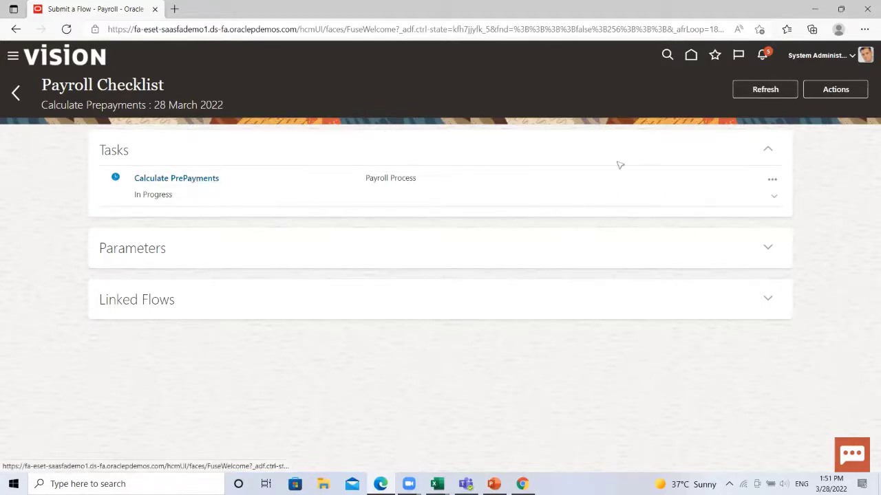
left_click(769, 91)
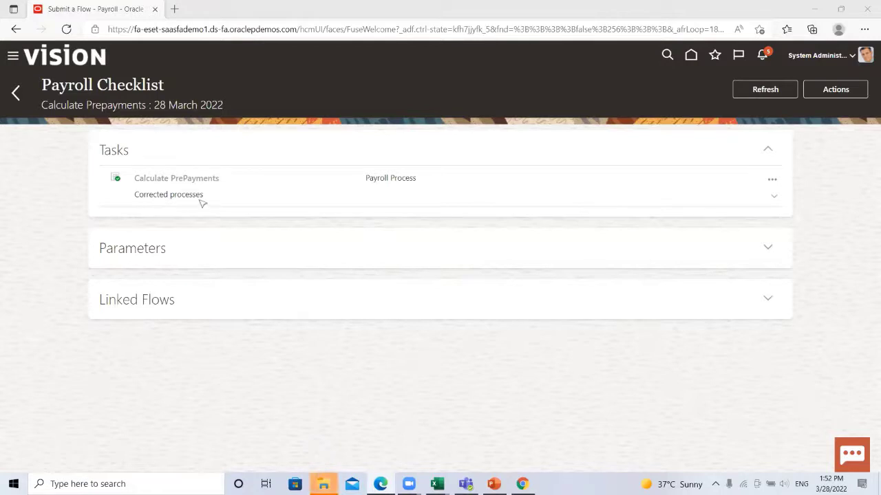
left_click(774, 198)
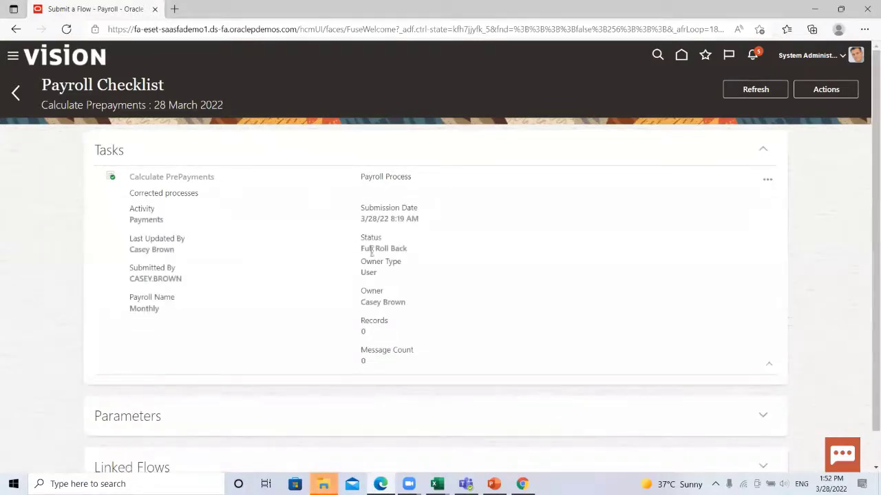